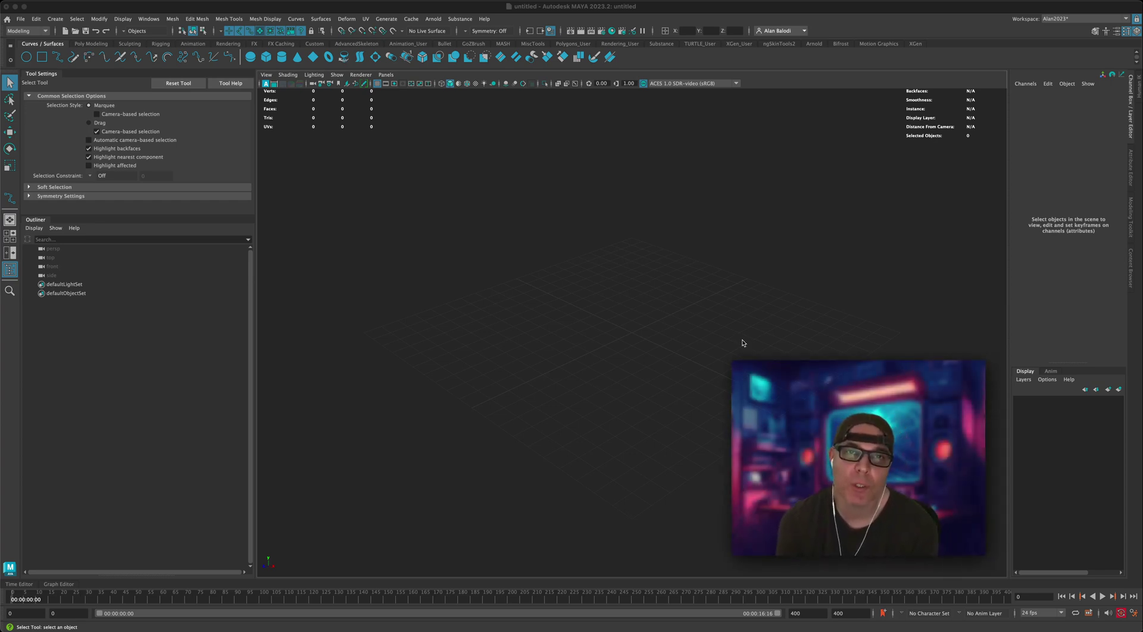
click(723, 340)
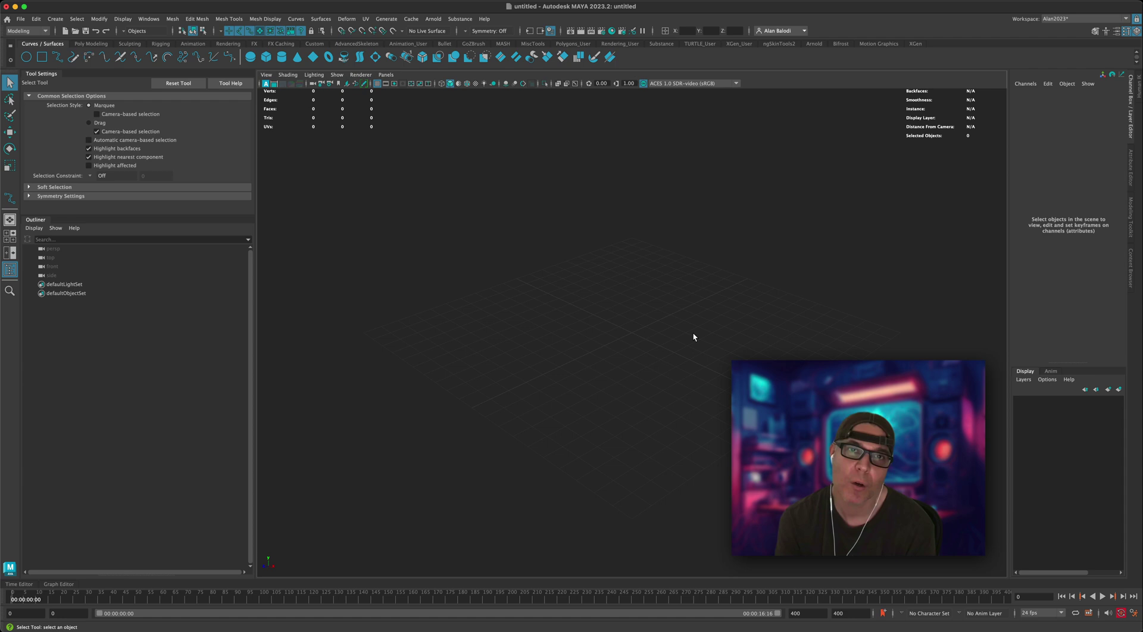
alt+drag(696, 334, 702, 344)
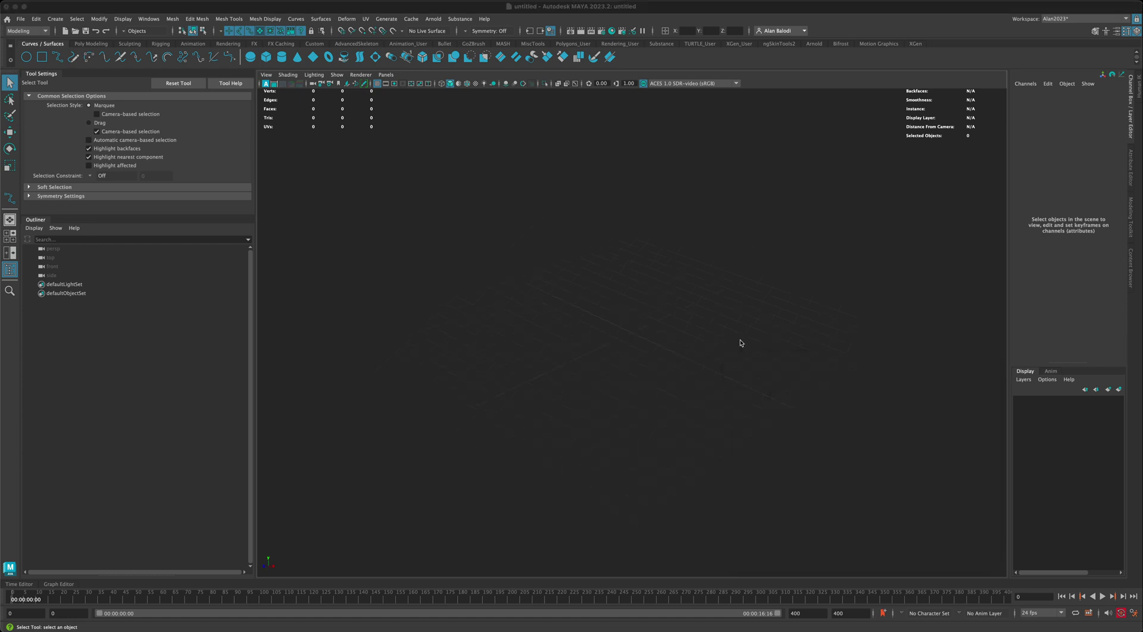
alt+drag(741, 340, 674, 332)
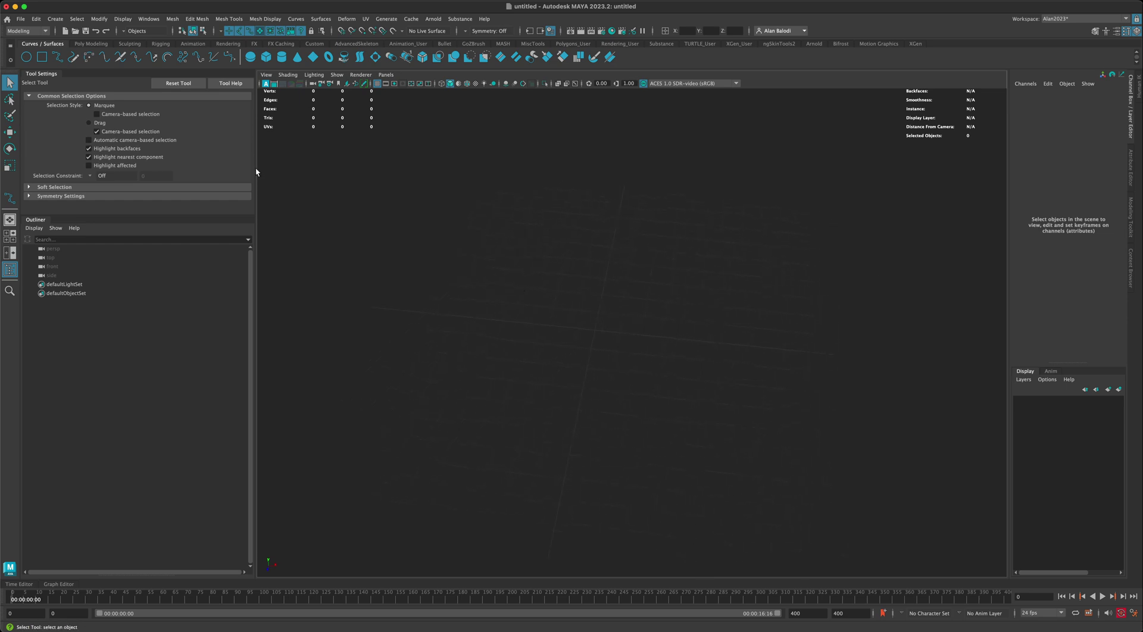
Draw an S-shaped curve on the grid with the EP Curve tool reset to cubic degree and uniform knot spacing.
click(57, 57)
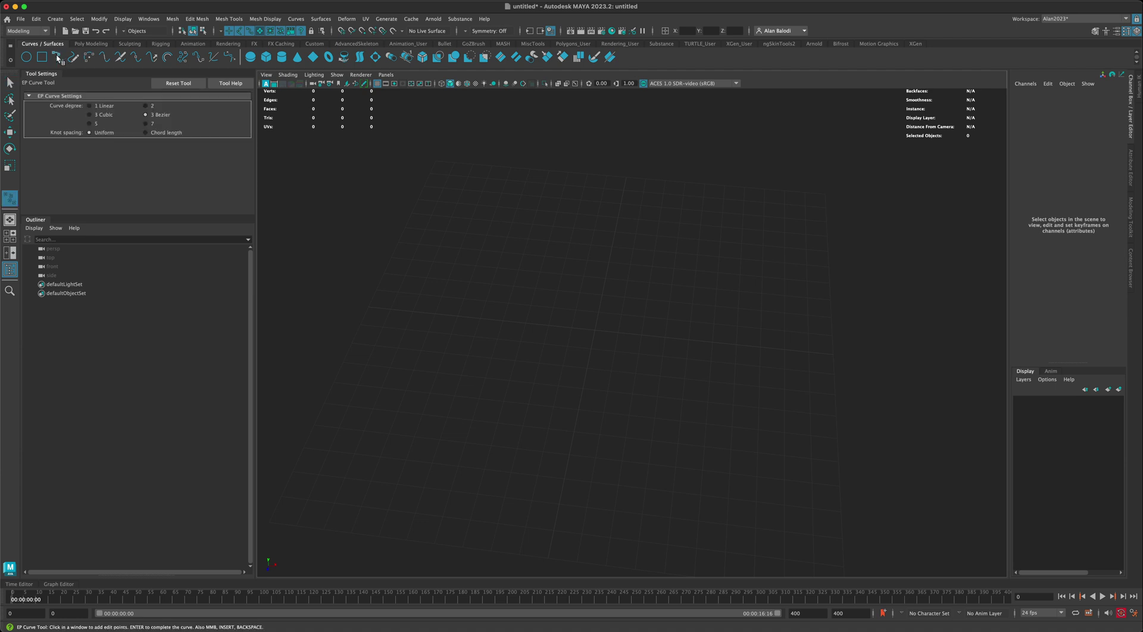
click(189, 84)
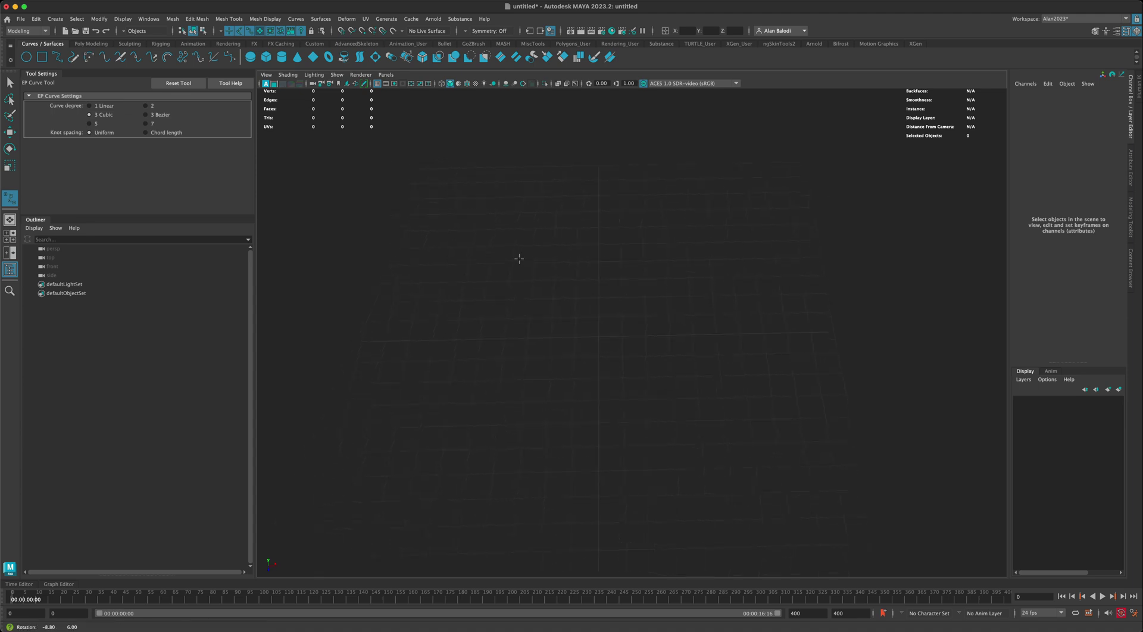
alt+drag(520, 259, 552, 264)
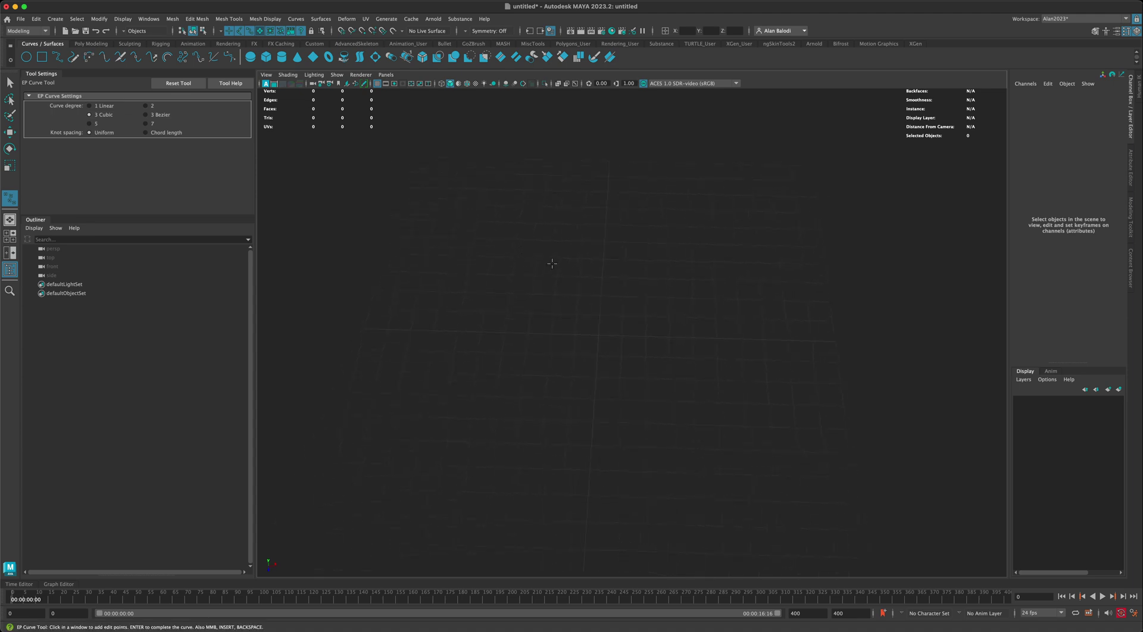
click(546, 293)
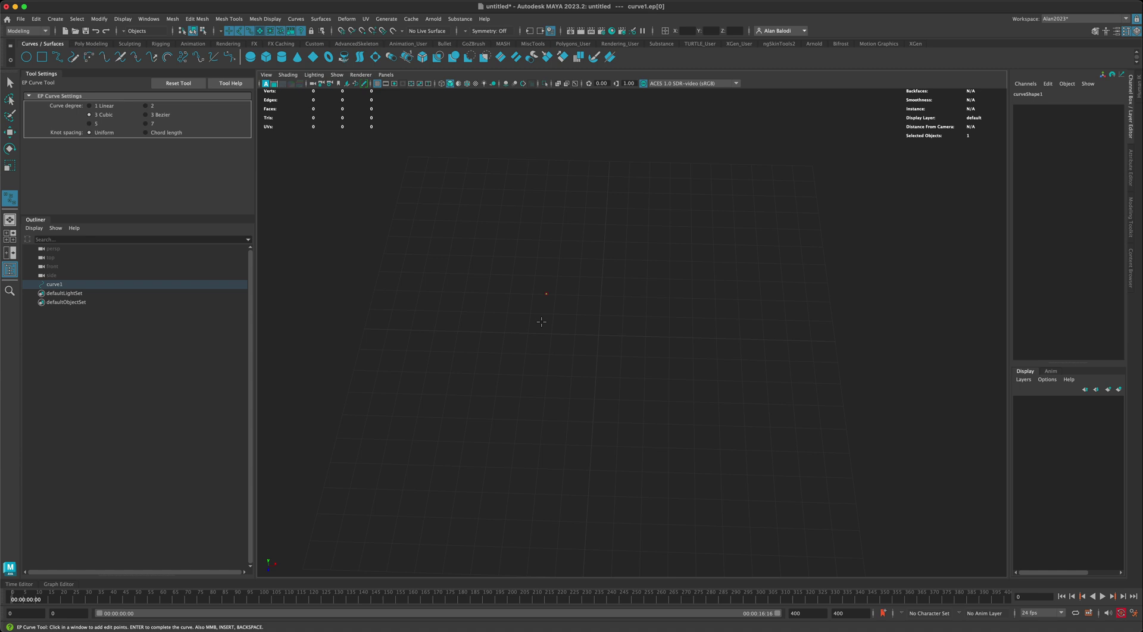
click(541, 322)
click(566, 354)
key(q)
drag(435, 241, 763, 515)
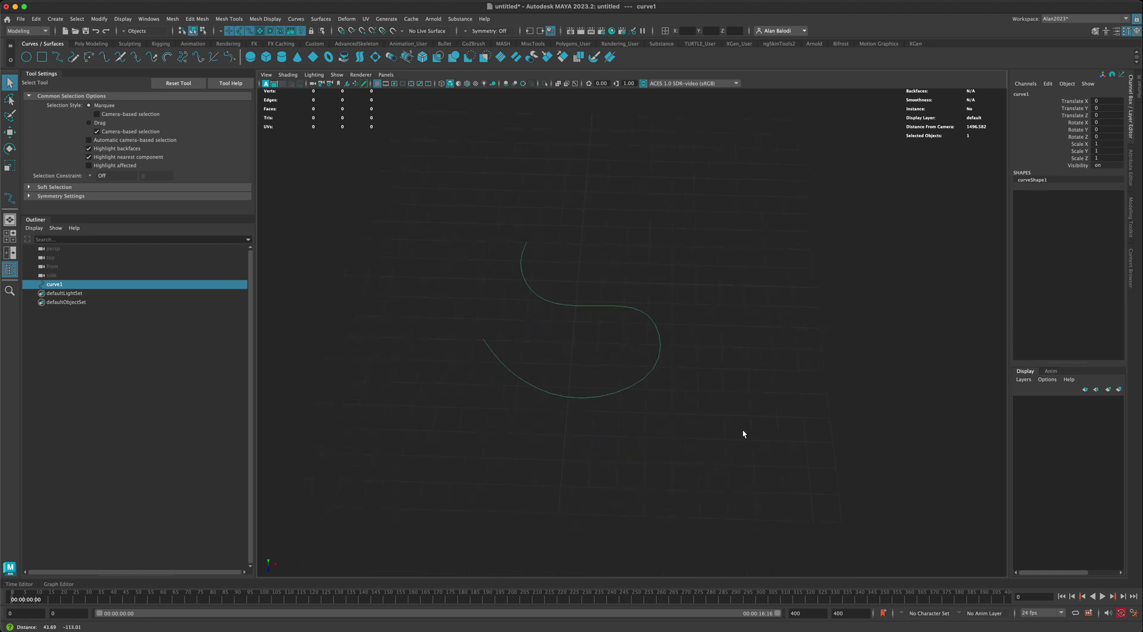
Move the S-shaped curve across the ground plane to about -306 in X and -90 in Z.
alt+drag(743, 434, 497, 285)
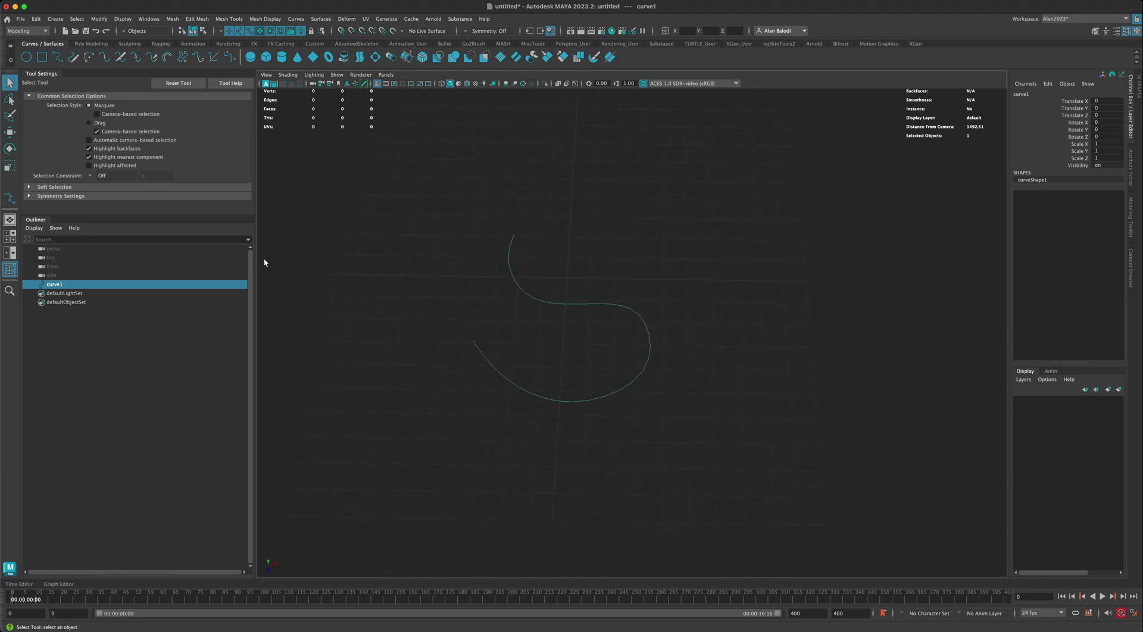
key(w)
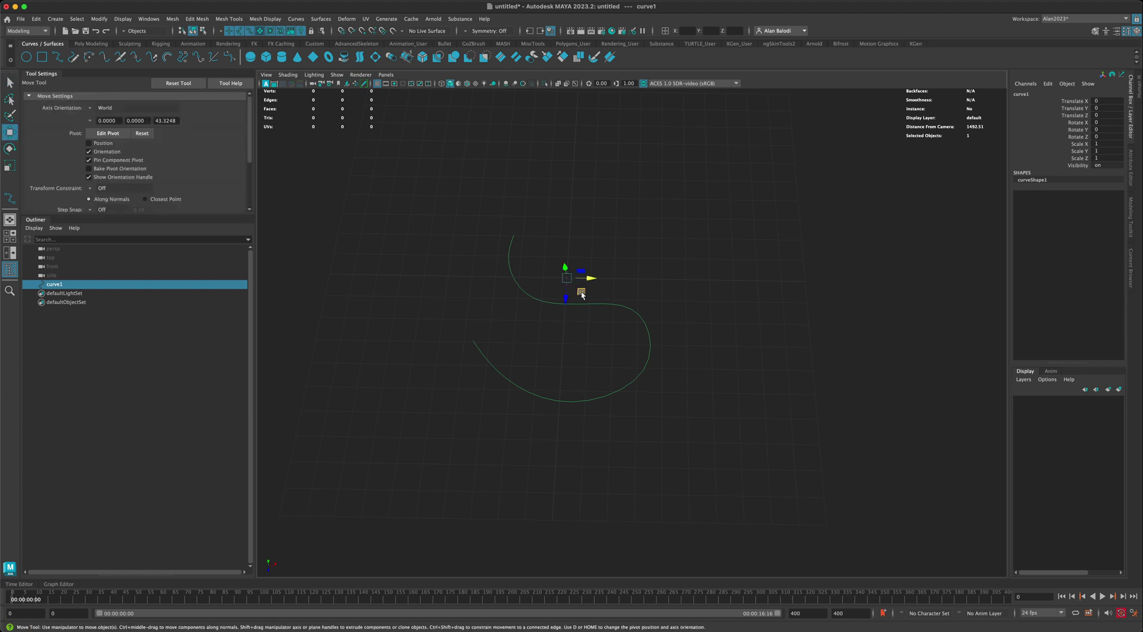
drag(581, 294, 476, 308)
click(539, 324)
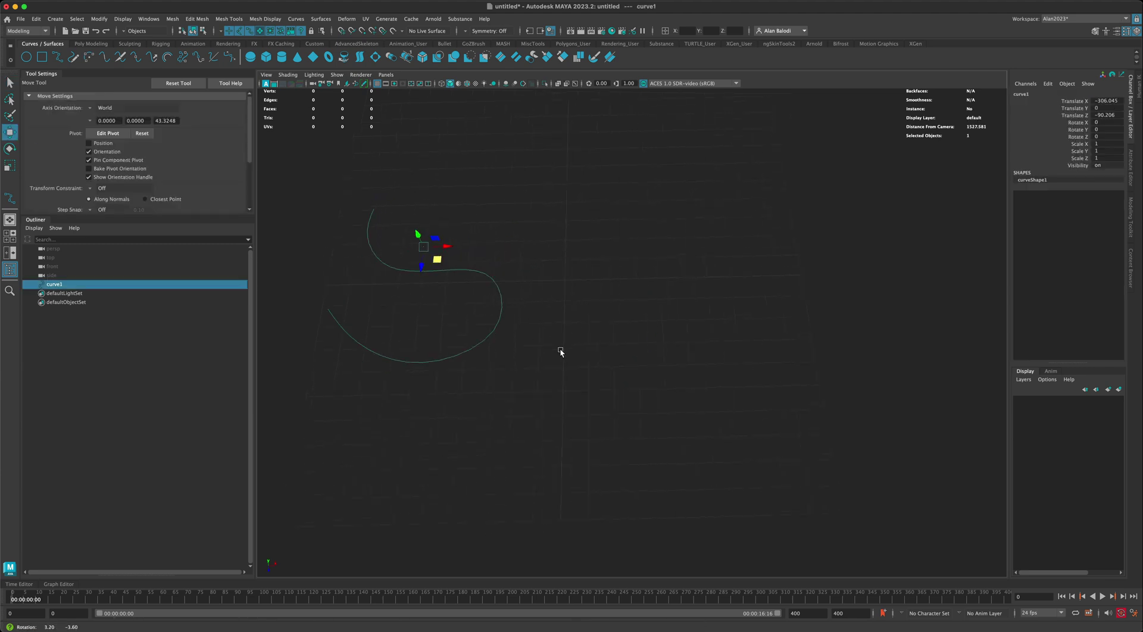
Draw a zigzag curve of straight segments beside the S-shaped curve with the EP Curve tool set to linear degree.
click(10, 82)
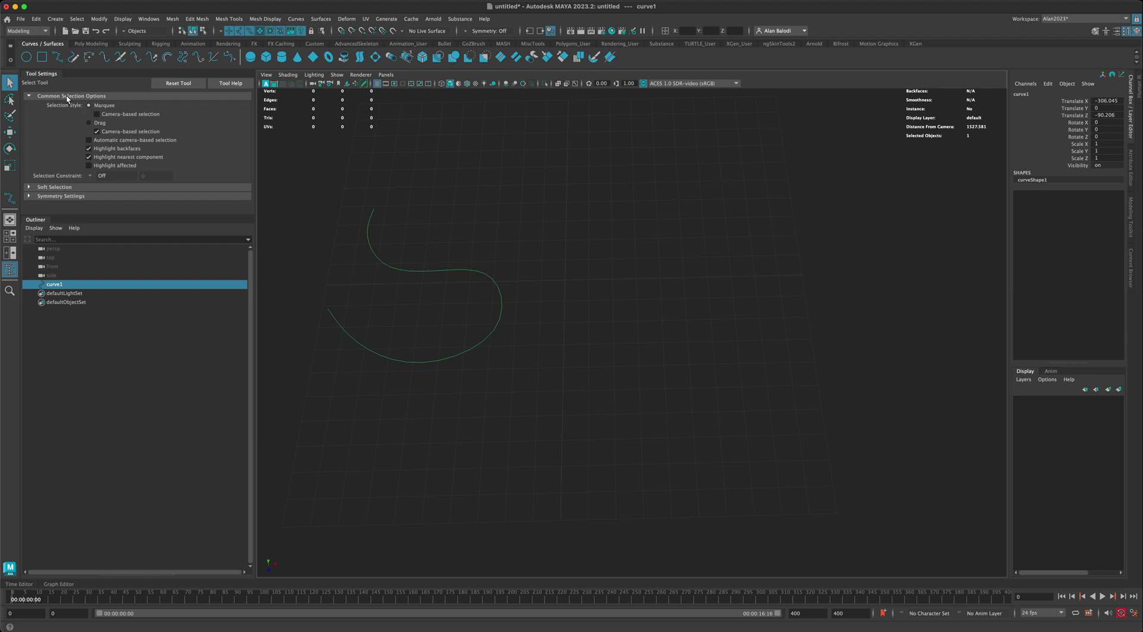
click(73, 56)
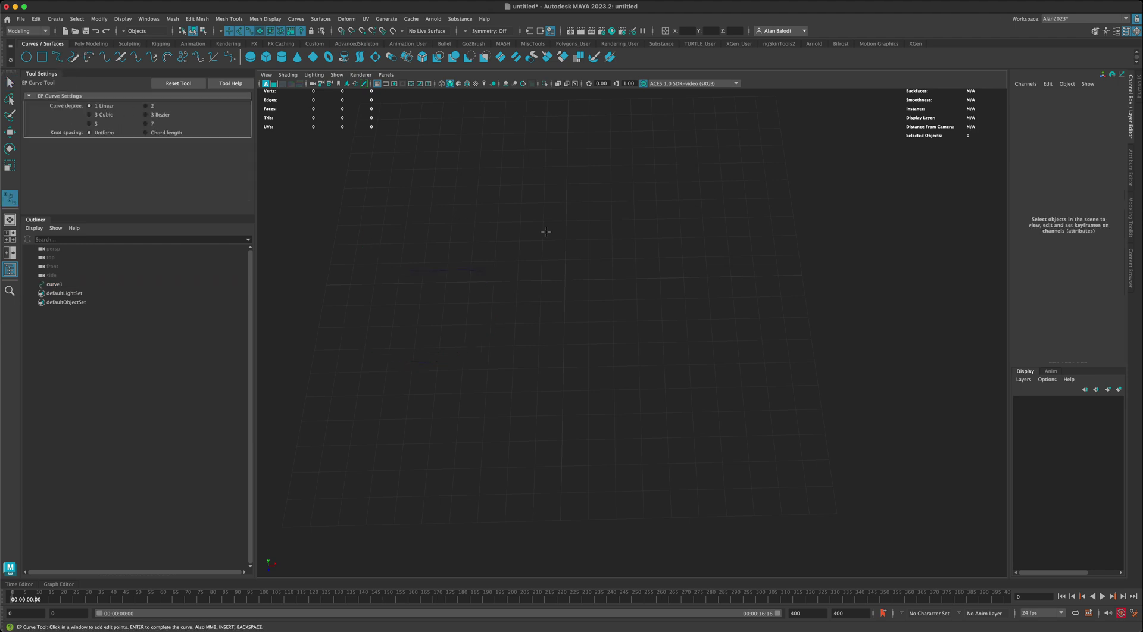
click(530, 213)
click(539, 243)
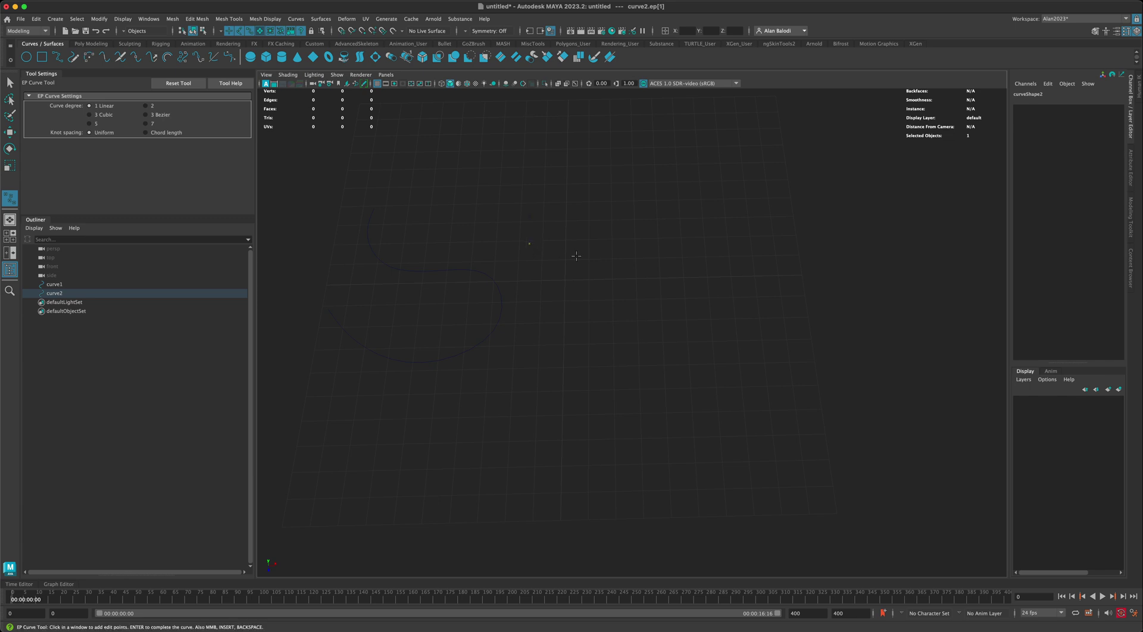
click(571, 256)
click(573, 292)
key(q)
alt+drag(608, 278, 610, 277)
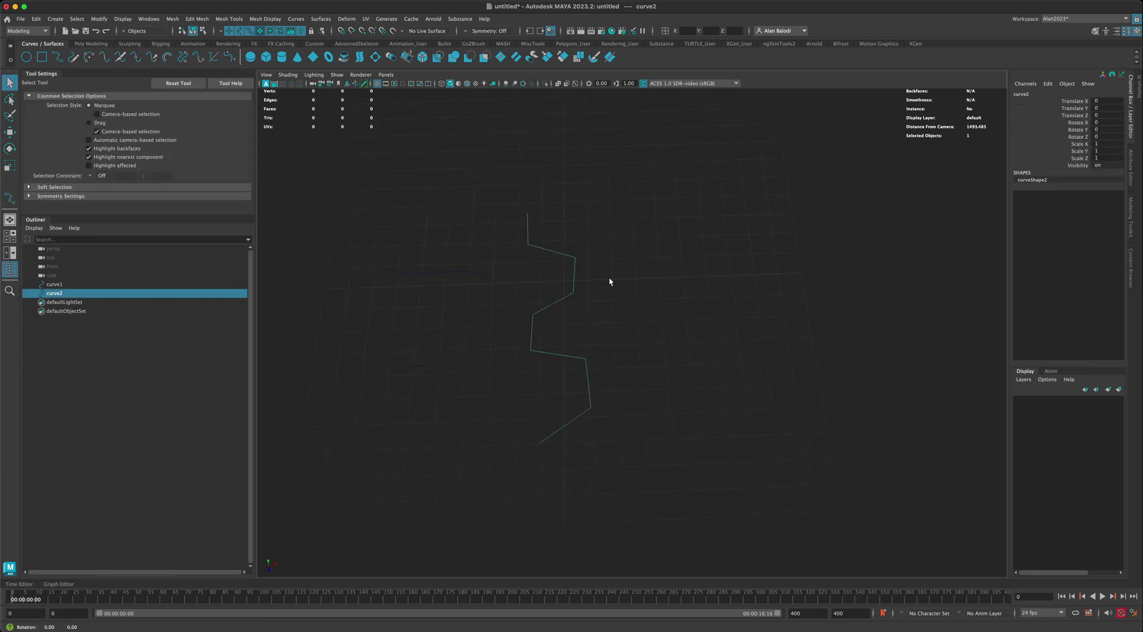
Select the smooth cubic curve and the linear zigzag curve together to compare their shapes.
click(451, 249)
drag(436, 224, 583, 304)
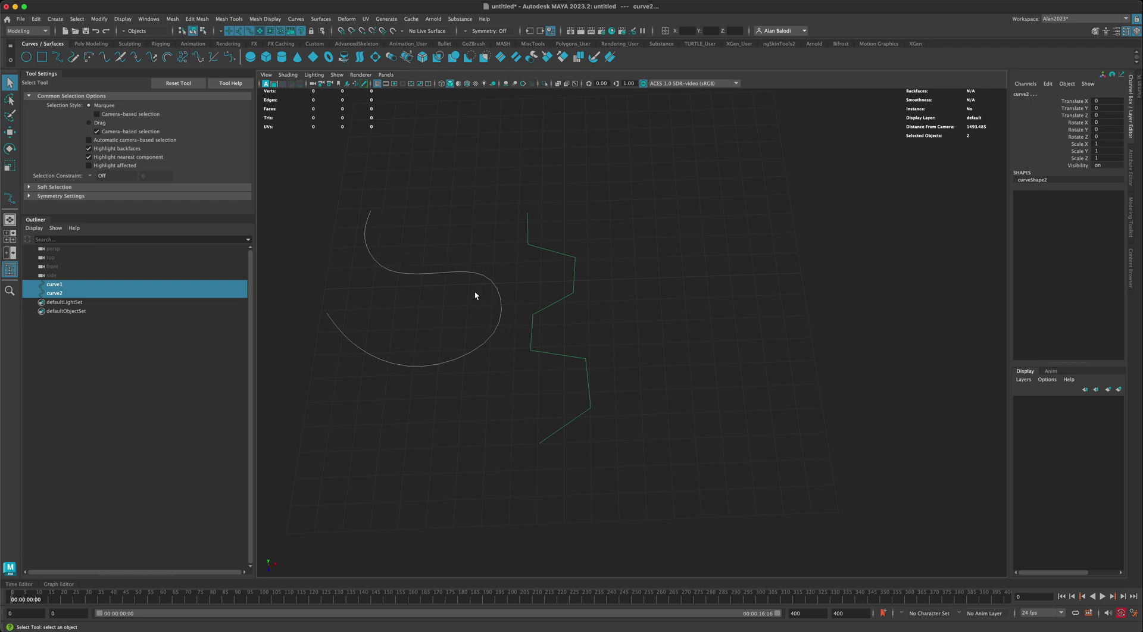
click(547, 276)
drag(486, 243, 625, 301)
click(630, 315)
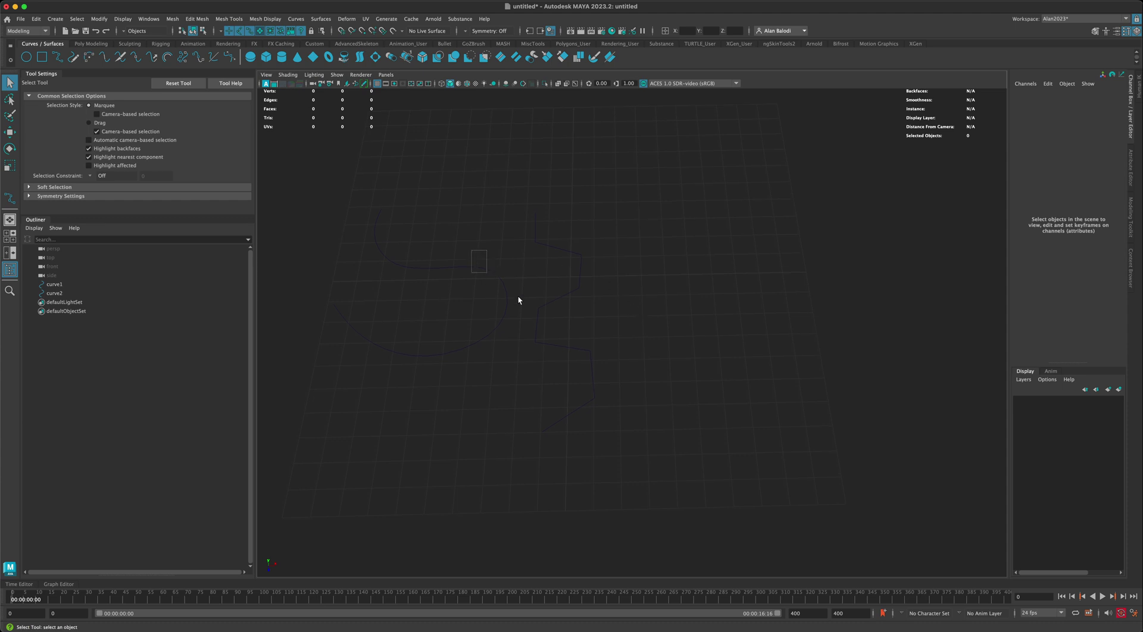
drag(518, 300, 627, 326)
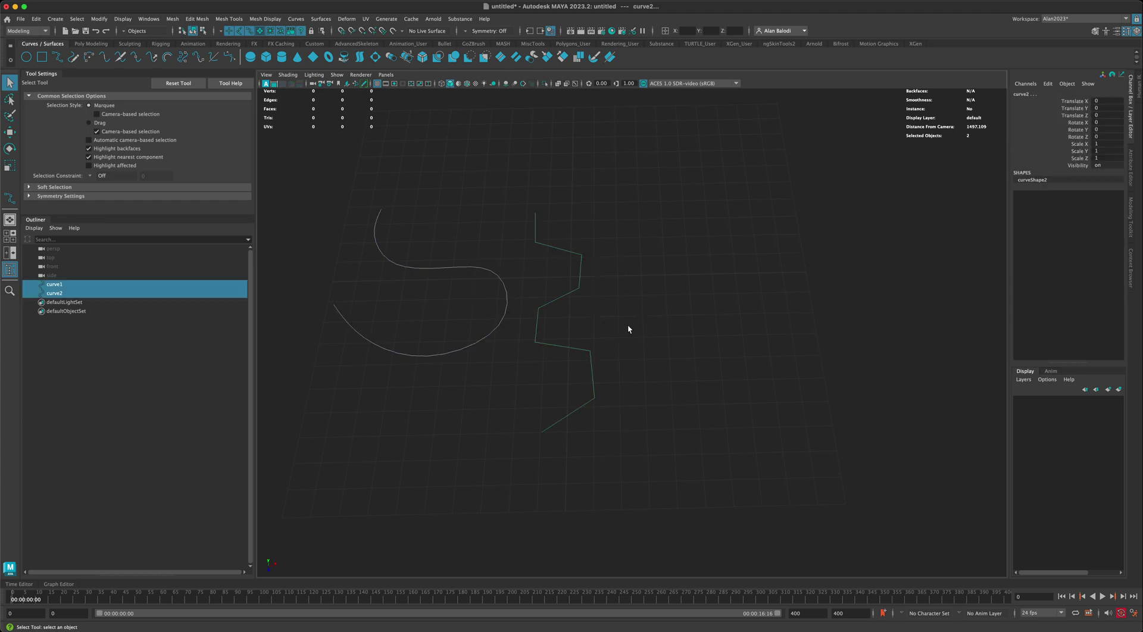
click(358, 212)
Draw a winding profile curve beside the zigzag with the EP Curve tool set to Bezier degree.
click(58, 57)
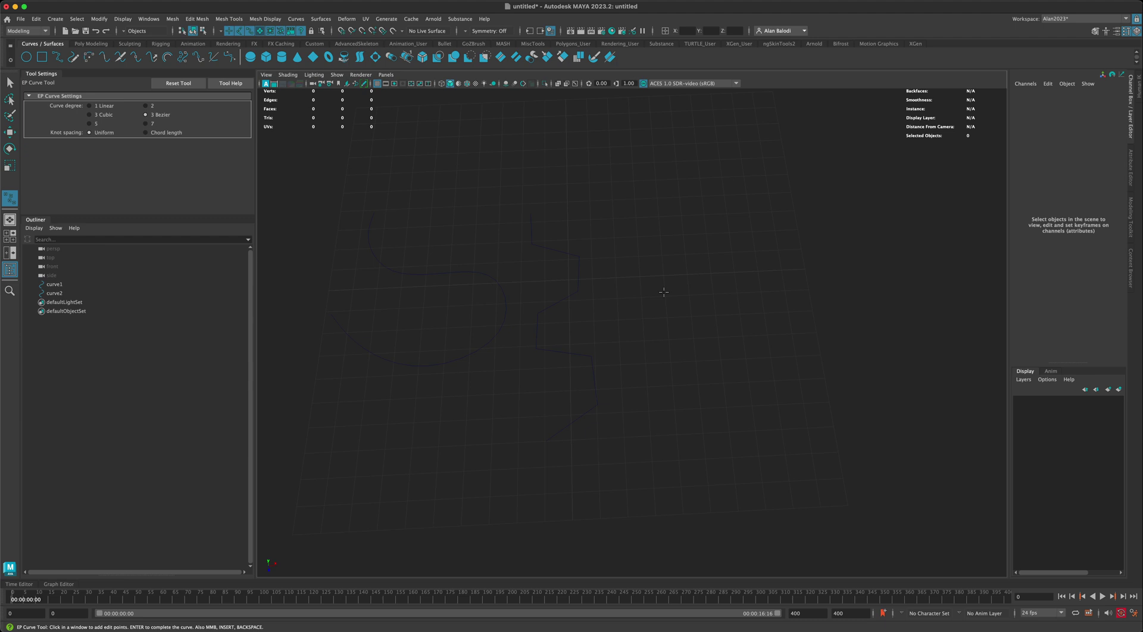
alt+drag(663, 292, 654, 273)
click(655, 177)
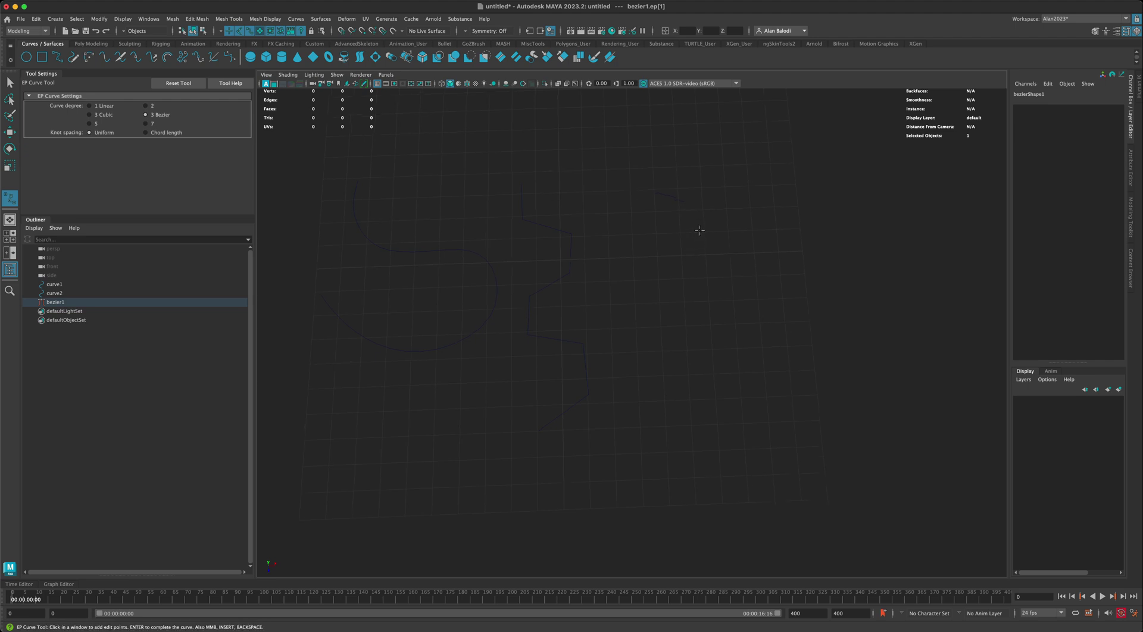
click(698, 255)
click(654, 296)
click(641, 346)
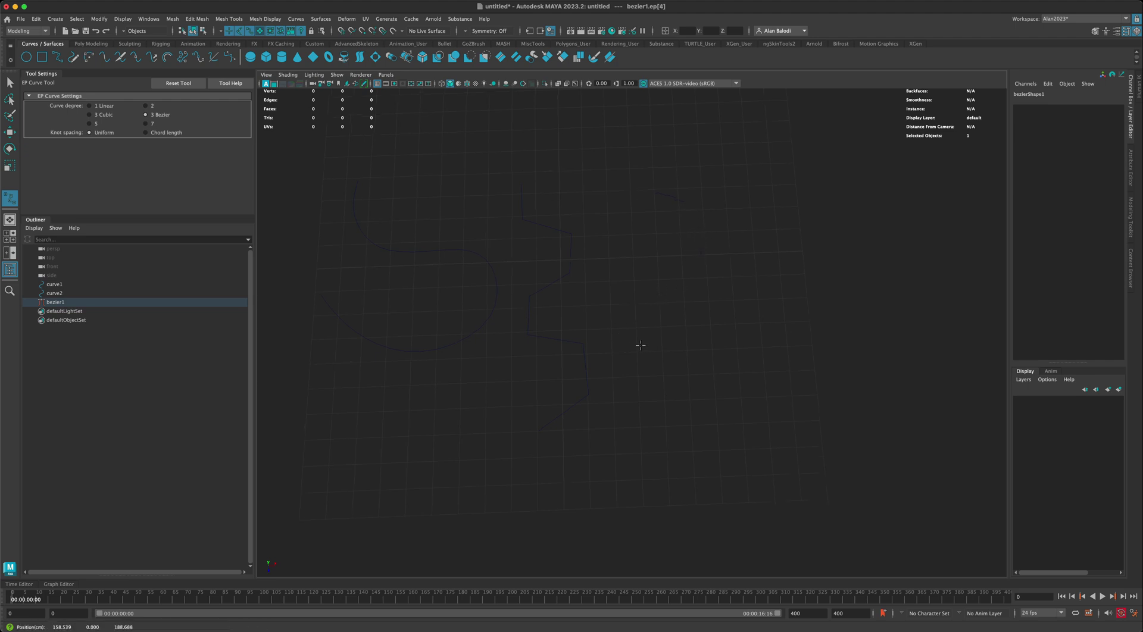
click(677, 388)
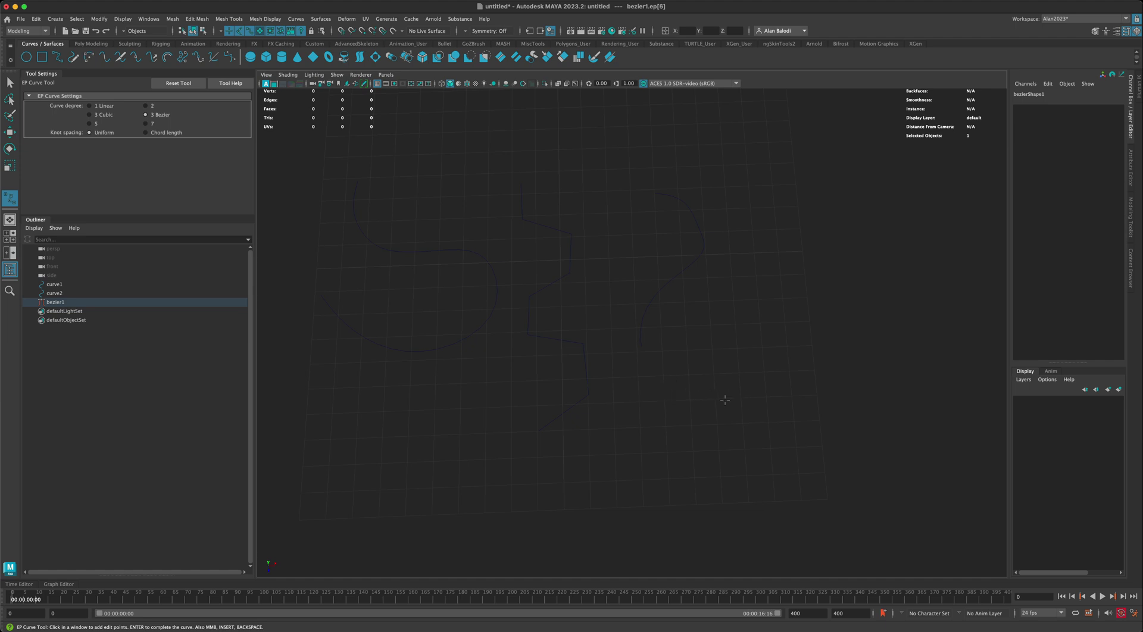
click(759, 455)
click(702, 473)
click(14, 86)
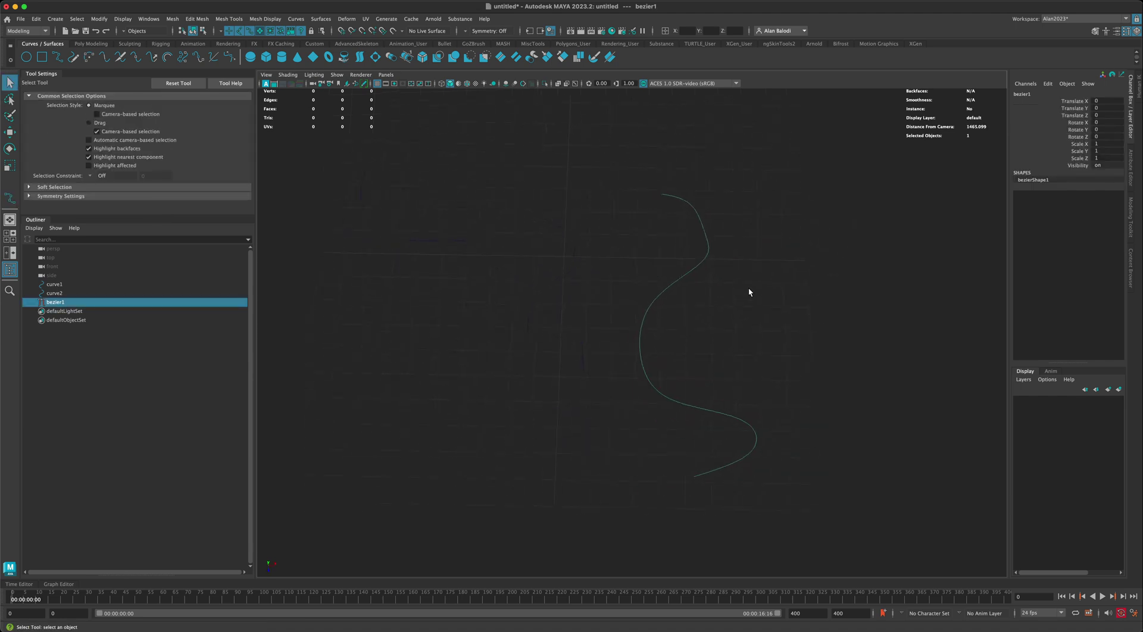
alt+drag(691, 280, 685, 275)
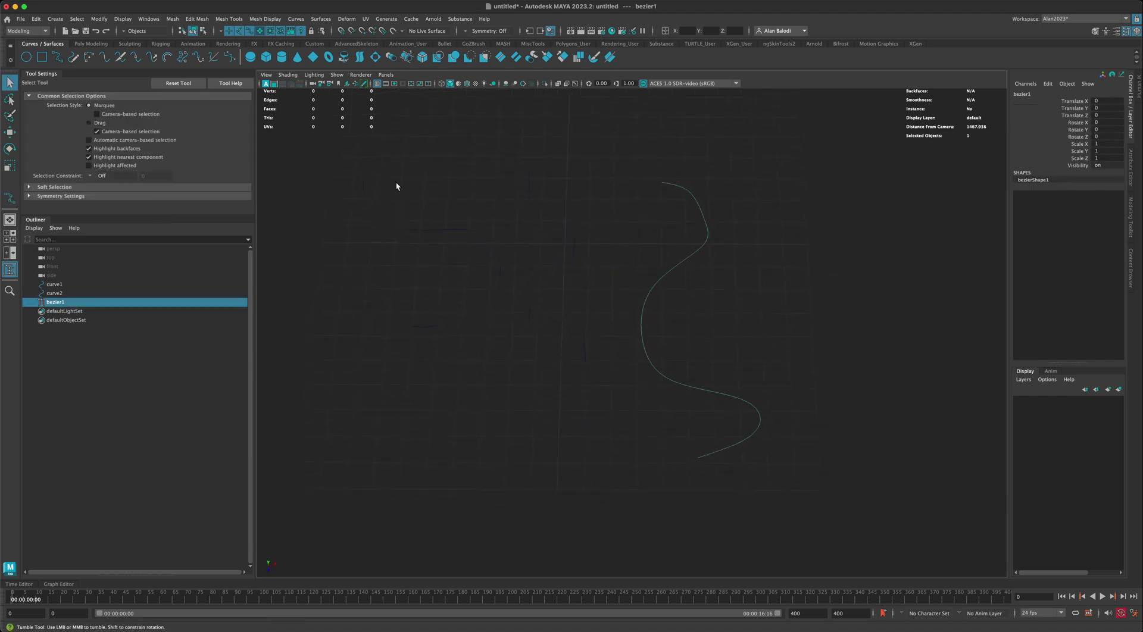
Edit the Bezier curve's control vertices, moving the anchor at the upper inner bend inward and converting it to a sharp corner.
right_drag(686, 259, 632, 268)
alt+drag(632, 265, 655, 289)
click(654, 287)
click(637, 250)
key(w)
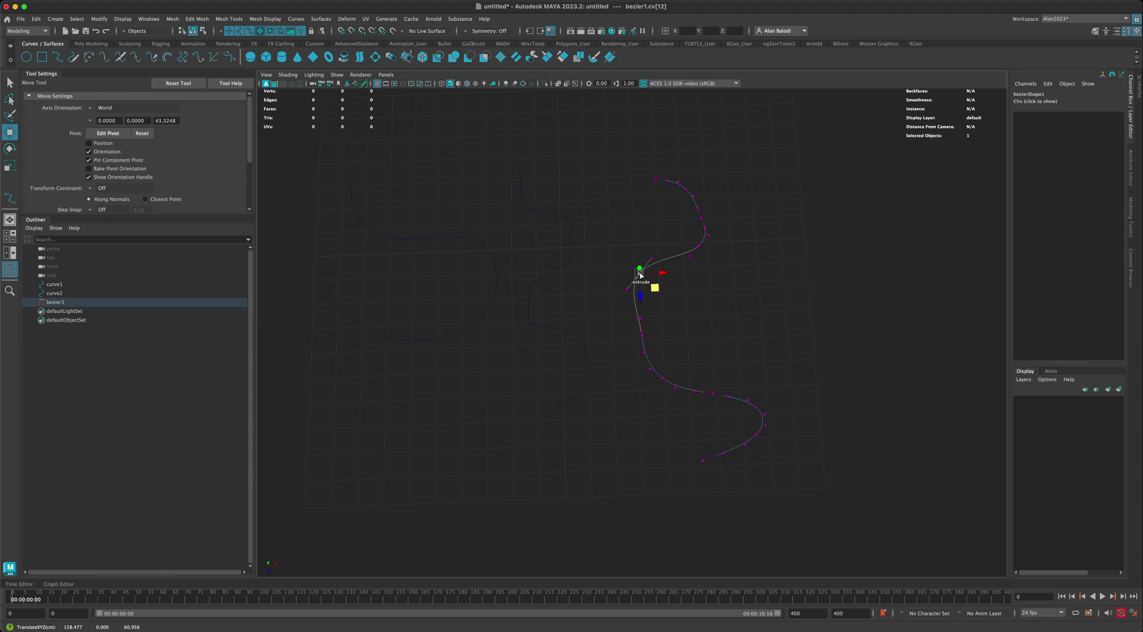
right_drag(640, 275, 675, 274)
drag(655, 288, 652, 272)
alt+drag(708, 306, 700, 293)
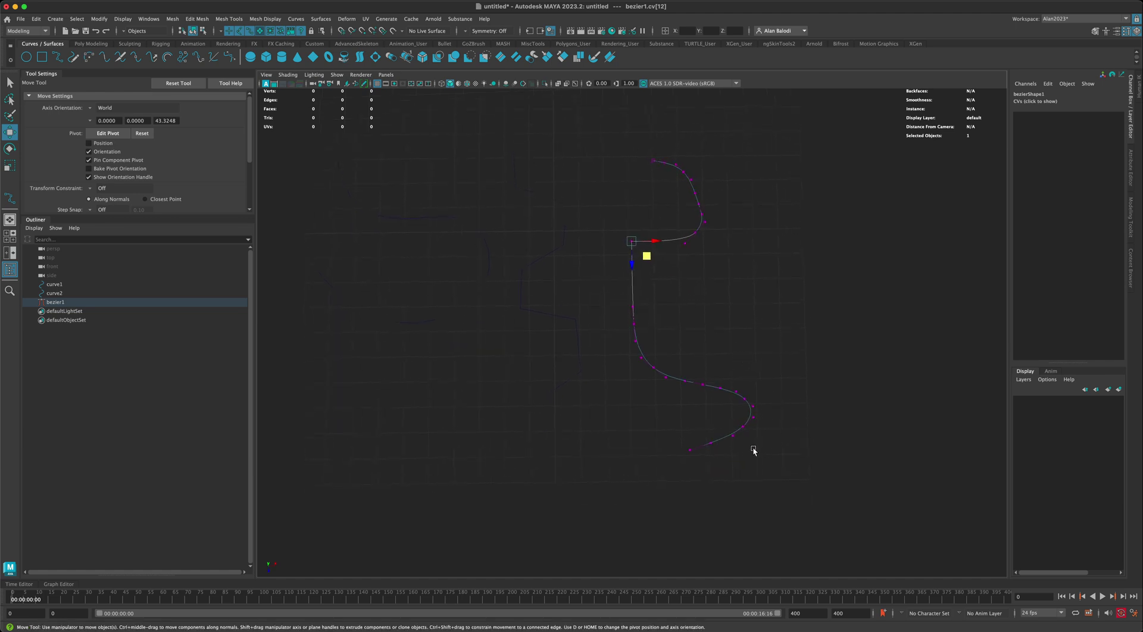
Pull the anchor at the lower outer bend outward and make it a sharp corner with a straight base segment.
click(738, 423)
drag(758, 441, 782, 463)
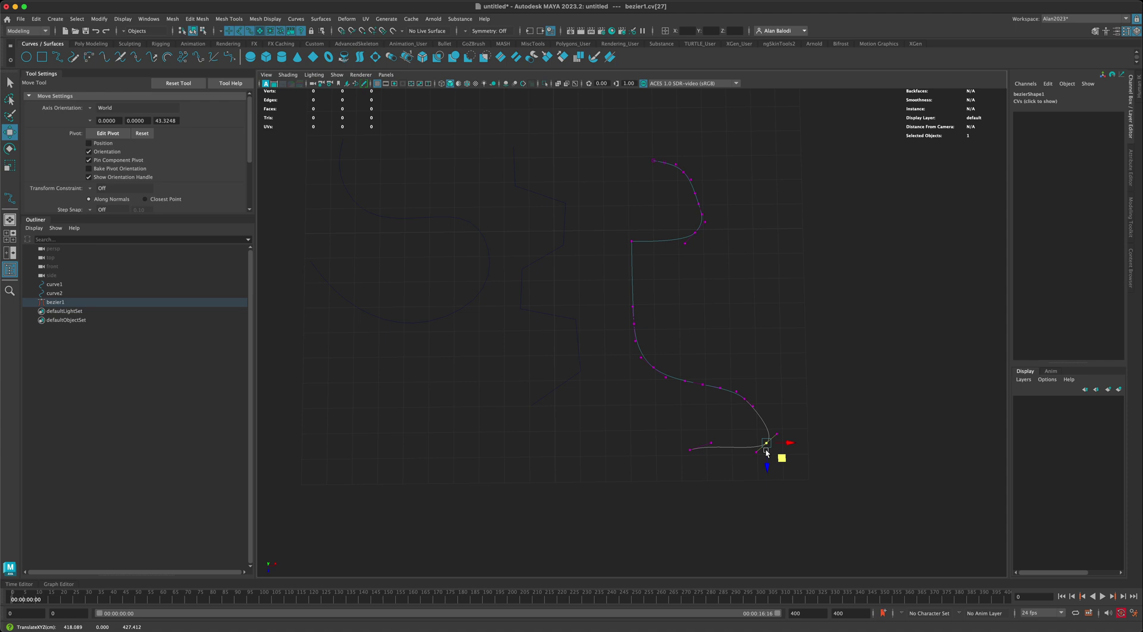
shift+right_drag(767, 446, 802, 446)
drag(781, 458, 790, 463)
drag(683, 435, 797, 465)
click(776, 450)
Move the profile's top end point inward and its neighbouring anchor outward, then return the curve to object mode.
click(653, 161)
drag(668, 174, 710, 187)
click(684, 172)
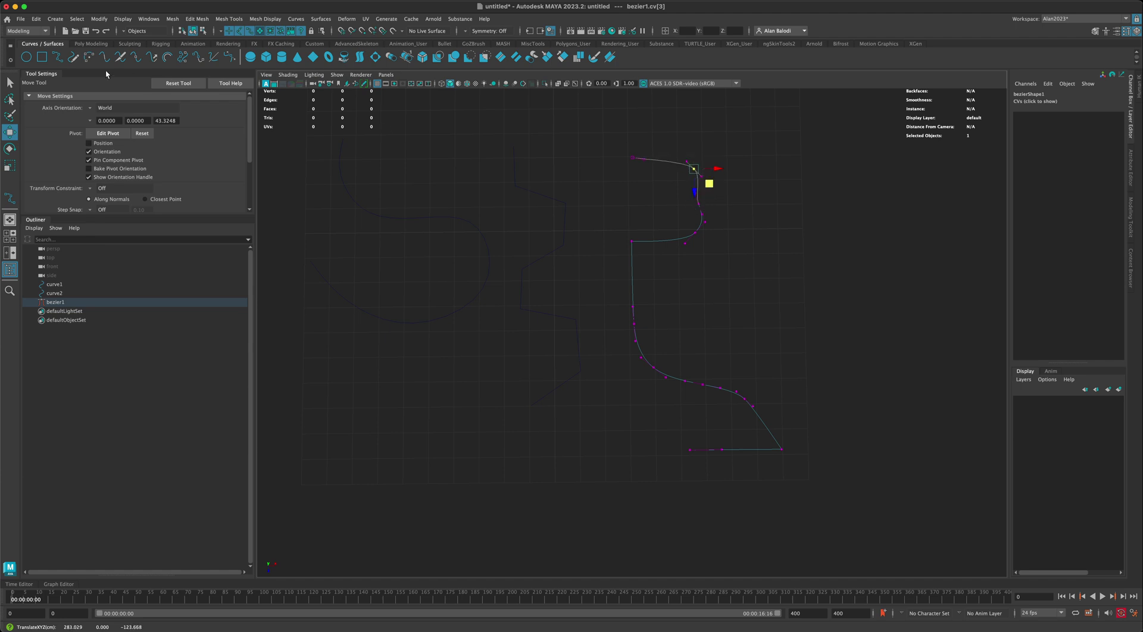
click(10, 83)
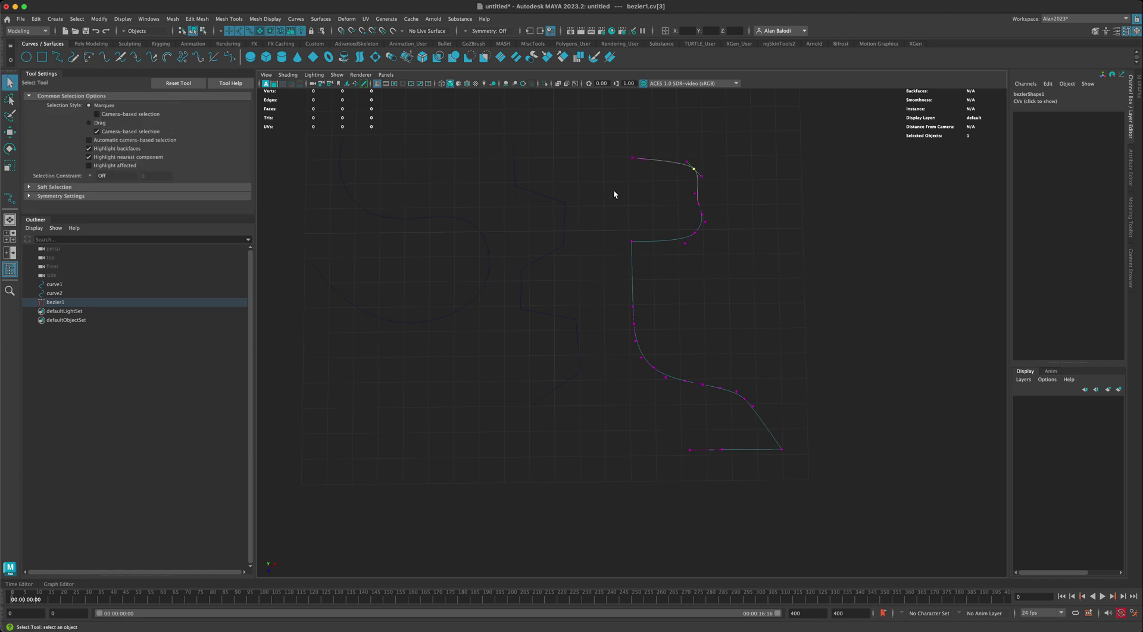
click(681, 201)
right_drag(672, 242, 697, 225)
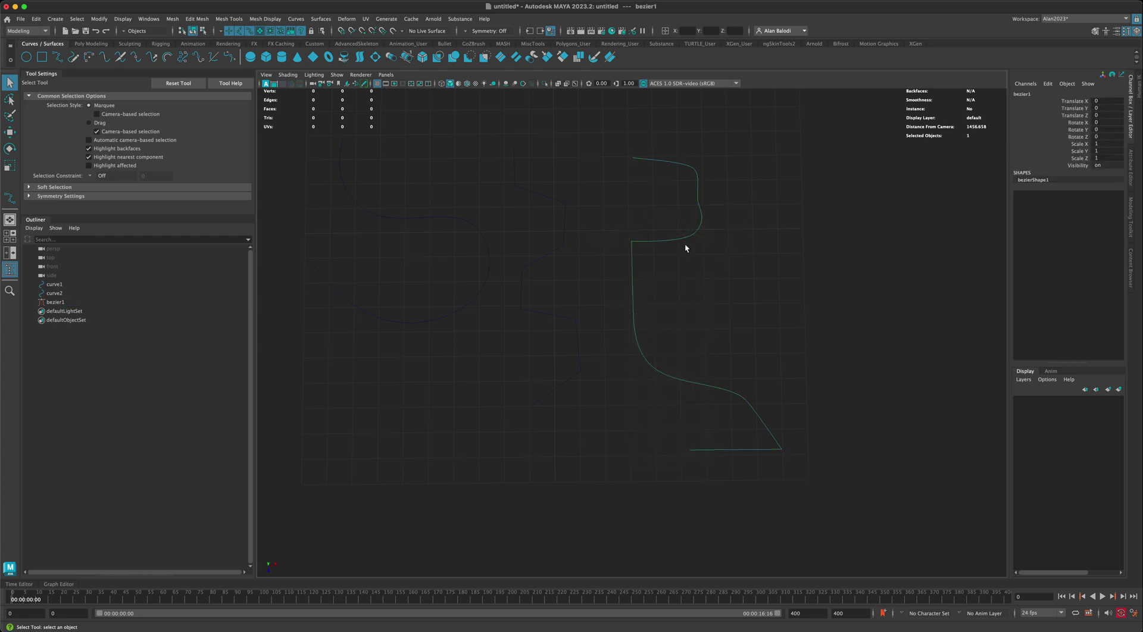
Stand the Bezier profile upright by rotating it 90 degrees about X and raise it to about 399.6 in Y.
click(10, 149)
alt+drag(410, 229, 429, 213)
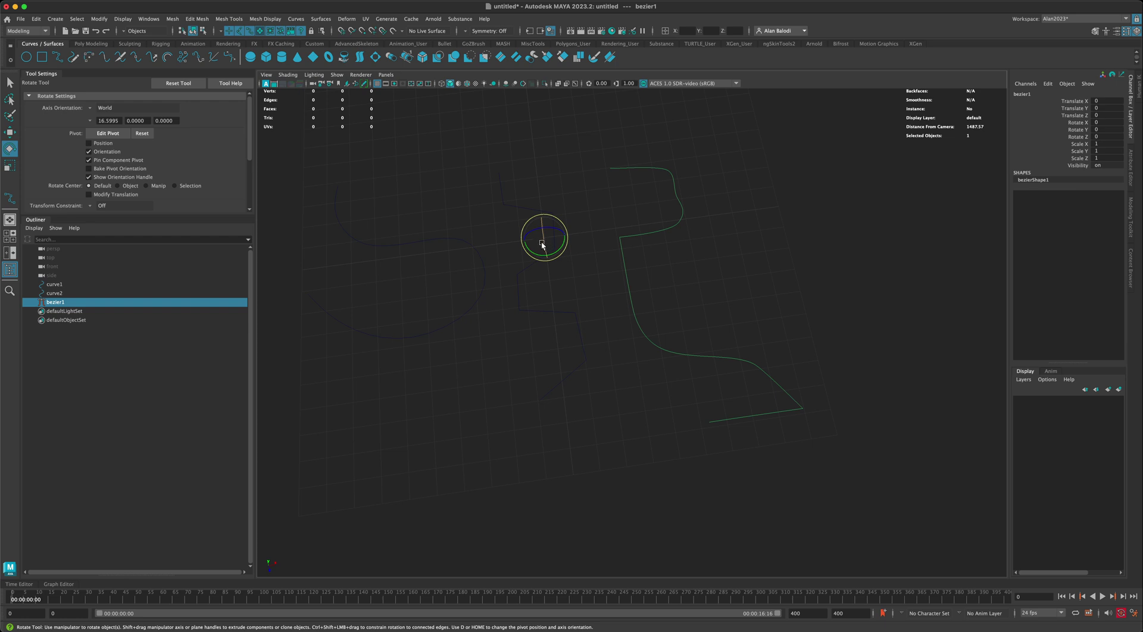
drag(543, 243, 546, 212)
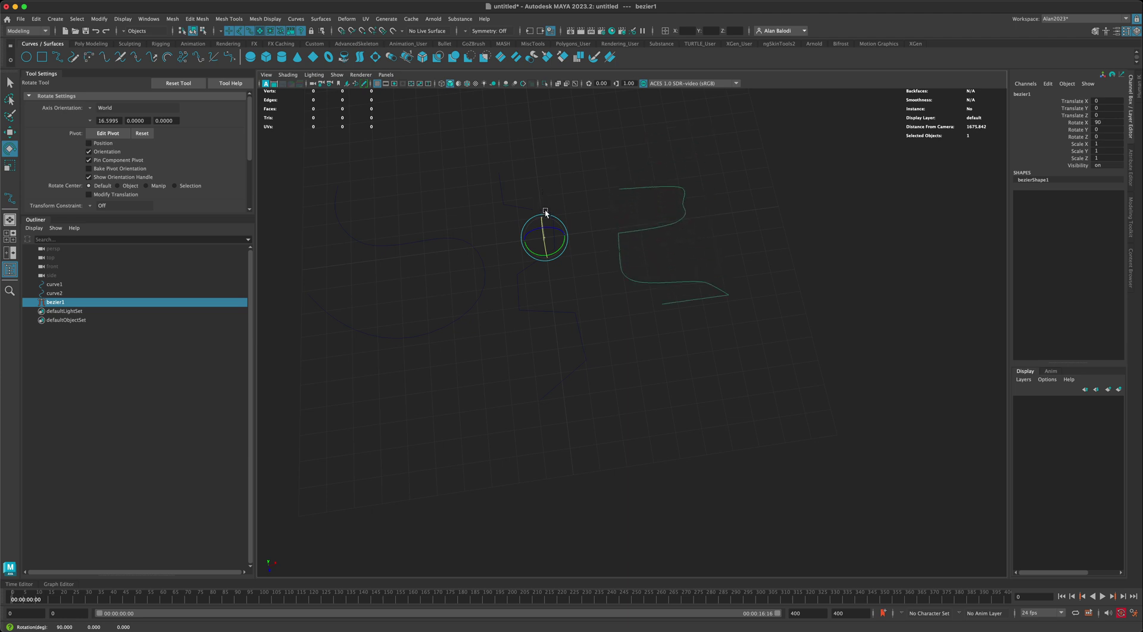
scroll(576, 335, down, 3)
alt+drag(577, 334, 579, 122)
click(10, 134)
alt+middle_drag(617, 253, 577, 319)
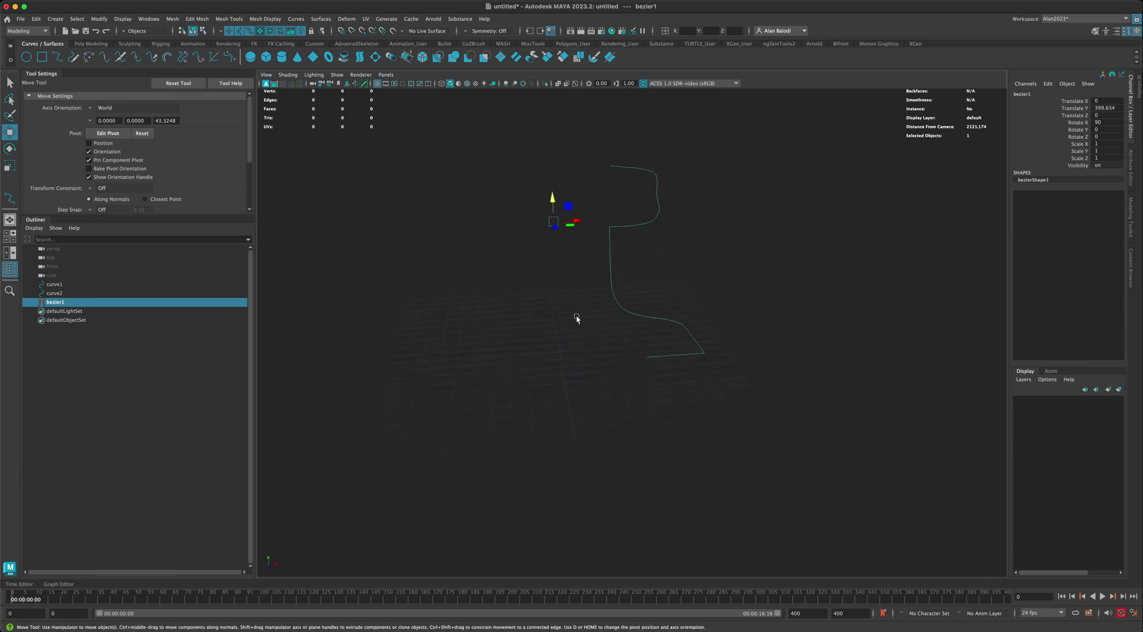
Revolve the Bezier profile a full 360 degrees around the Y axis into a surface and inspect its shape.
click(344, 57)
alt+drag(673, 298, 770, 344)
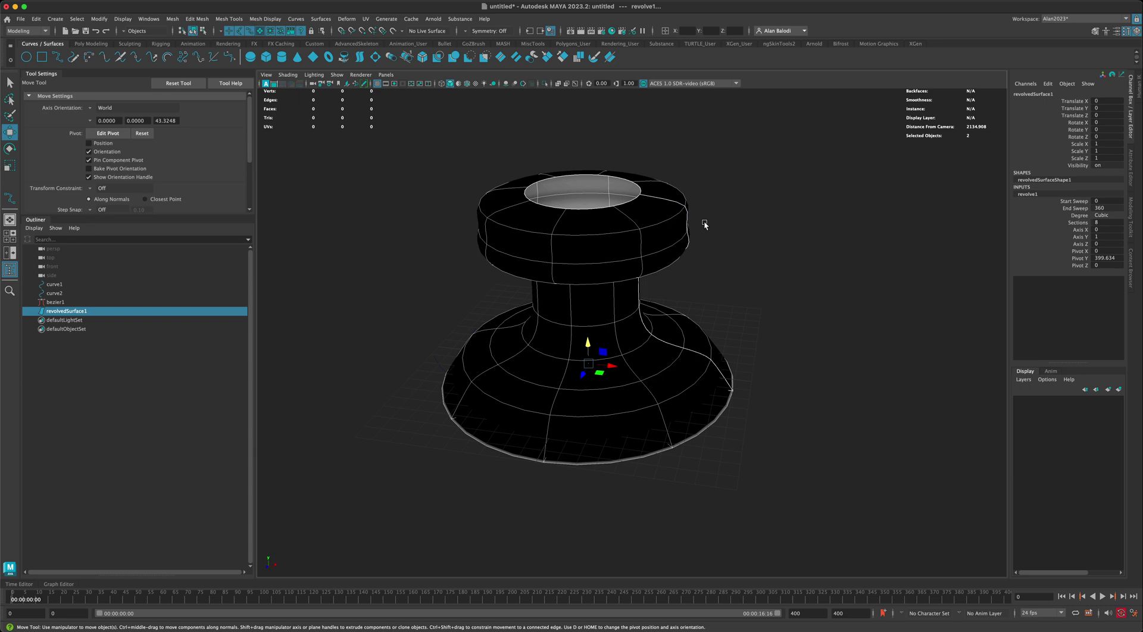
alt+drag(704, 224, 773, 345)
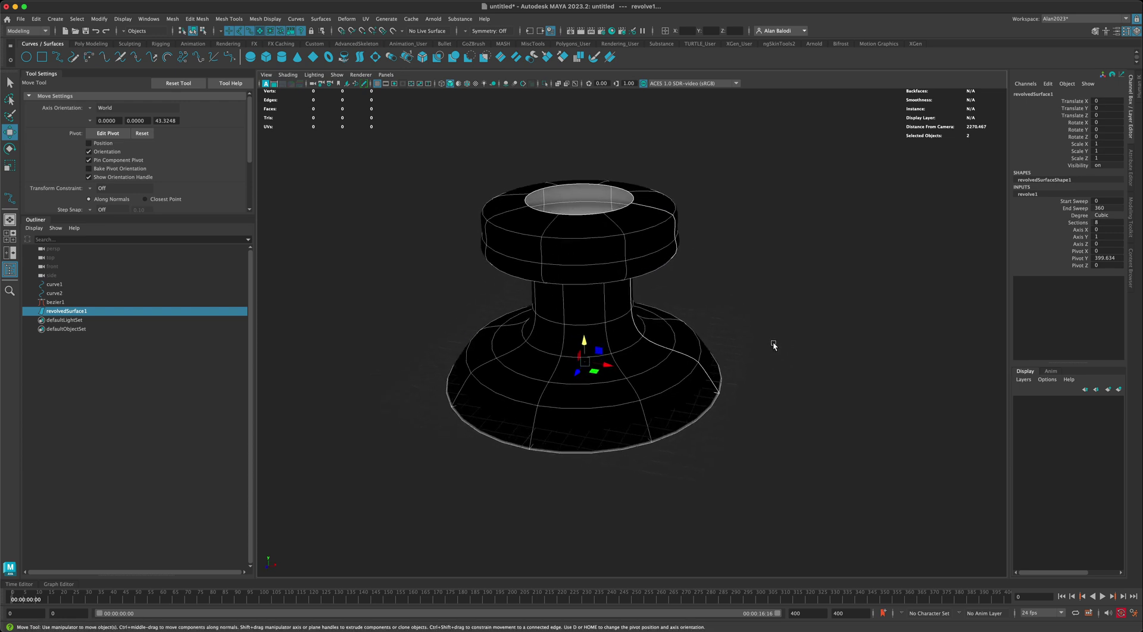